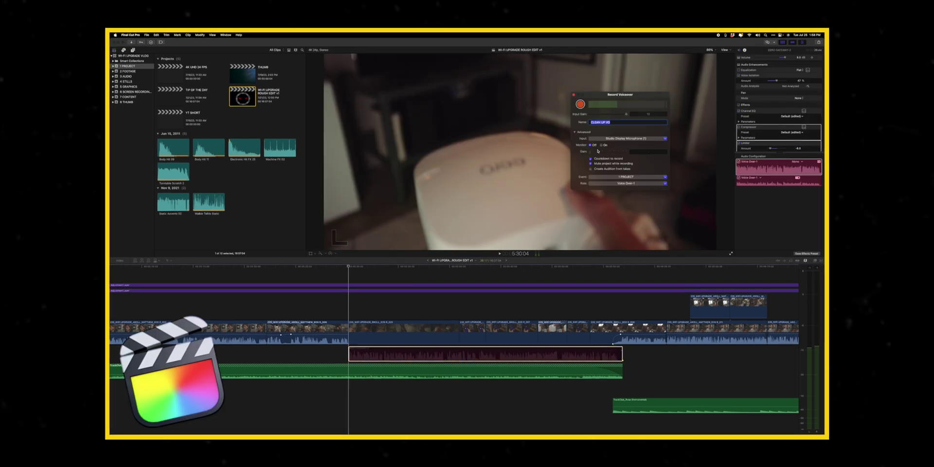
click(514, 150)
click(514, 150)
click(520, 195)
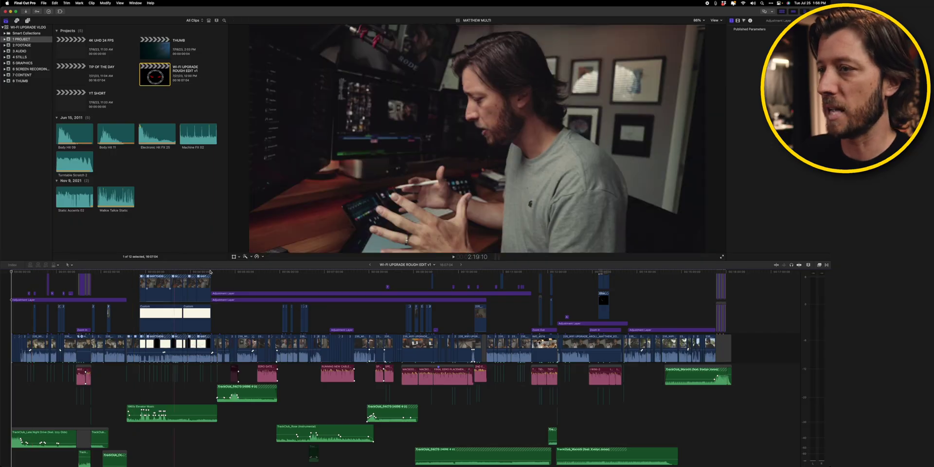
Step: Find the EERO GATEWAY-2 voiceover section in the WI-FI UPGRADE ROUGH EDIT v1 timeline and play it back
drag(295, 271, 131, 281)
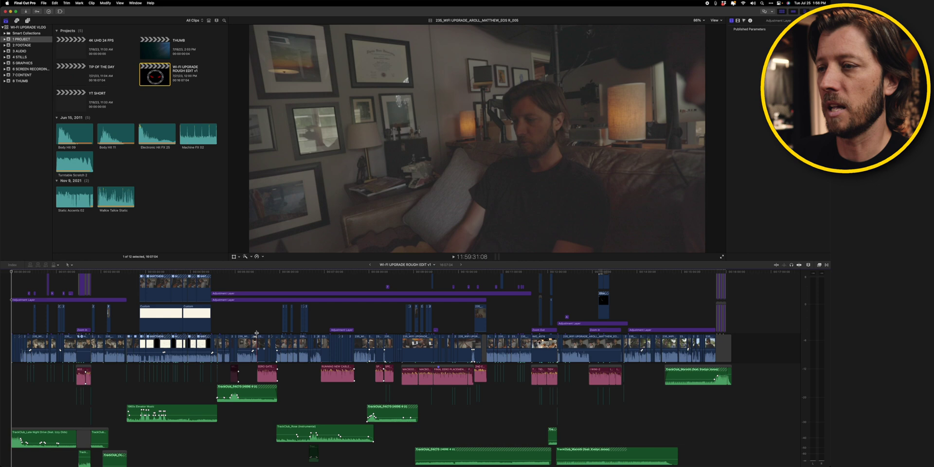
click(256, 326)
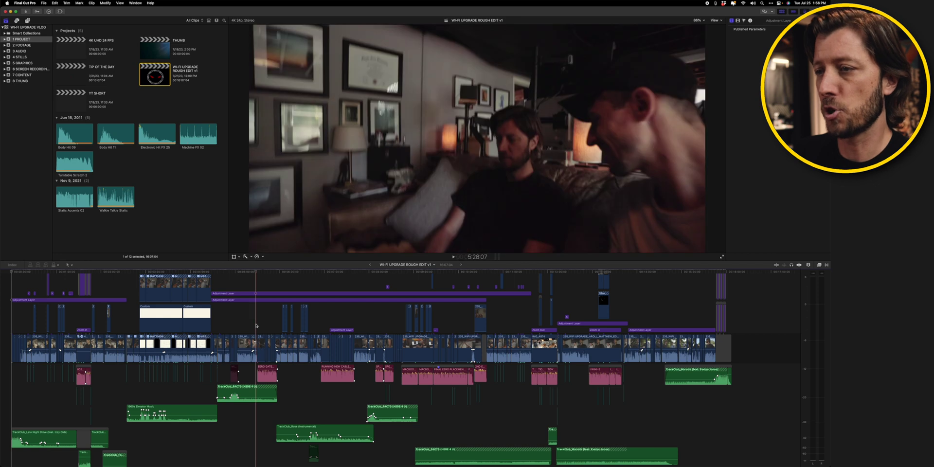
key(super+equal)
key(super+equal)
key(super+equal)
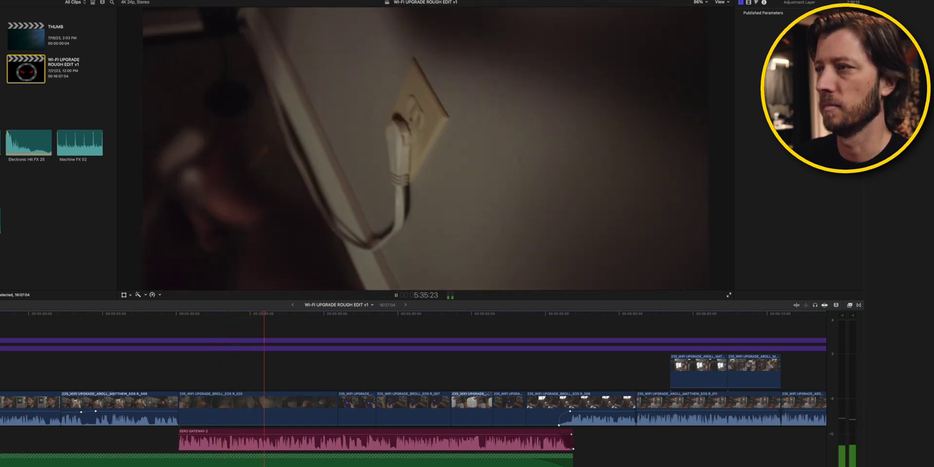
key(space)
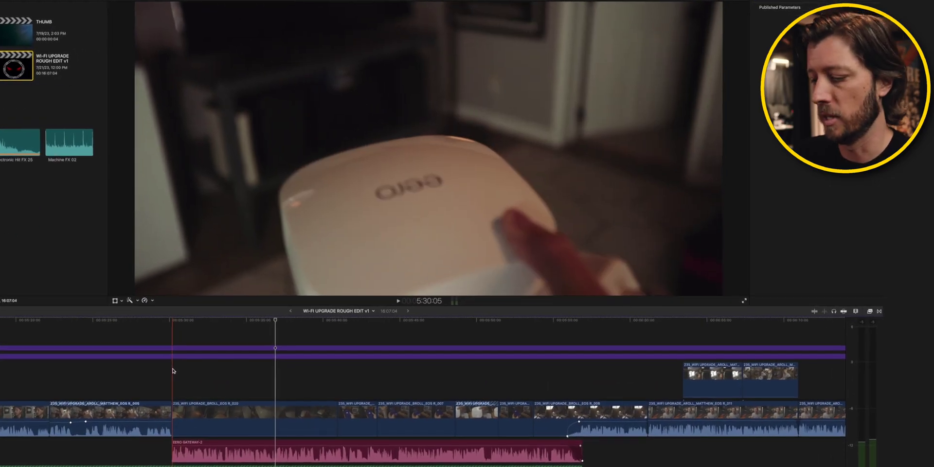
Step: Place the playhead at the start of the EERO GATEWAY-2 voiceover clip, at 5:30:04, and disable that clip
key(l)
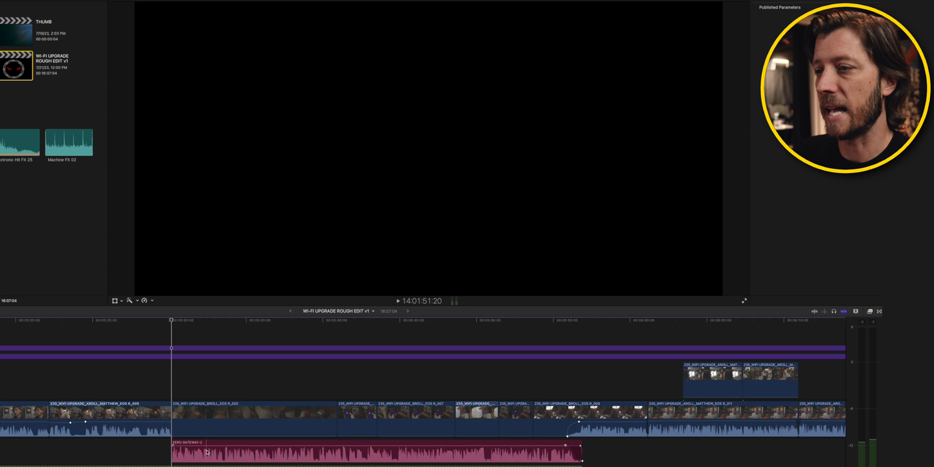
click(207, 452)
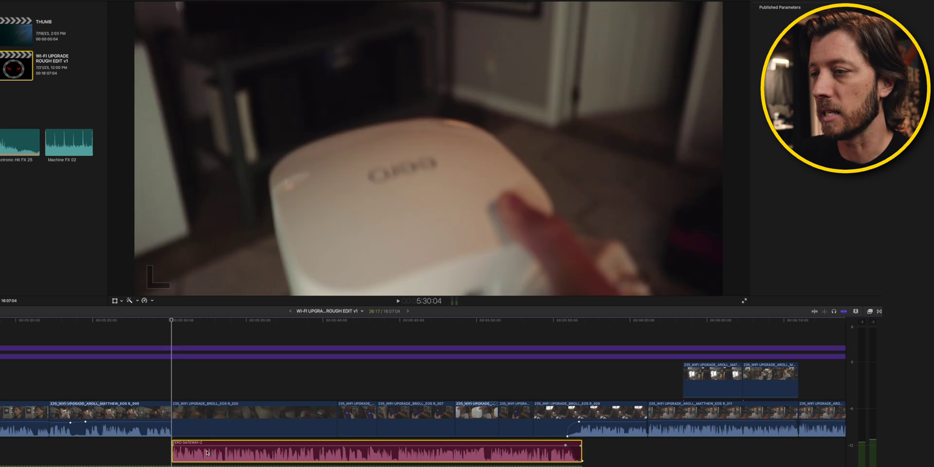
key(v)
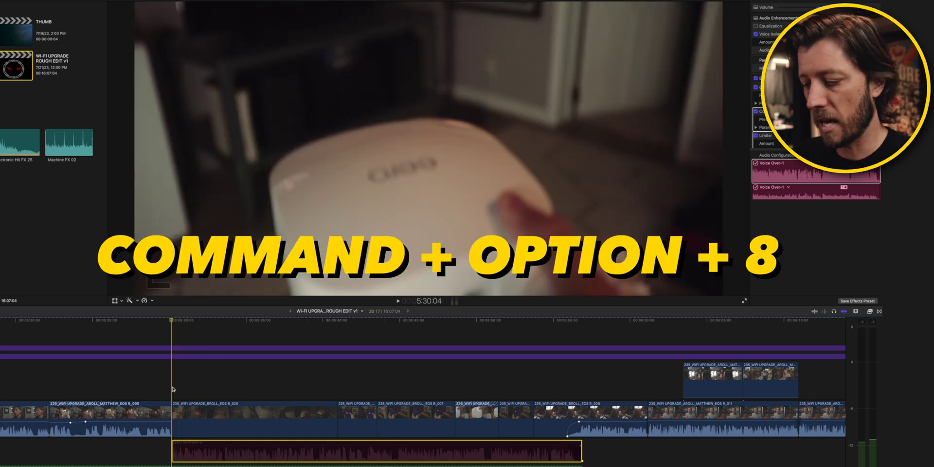
key(super+alt+8)
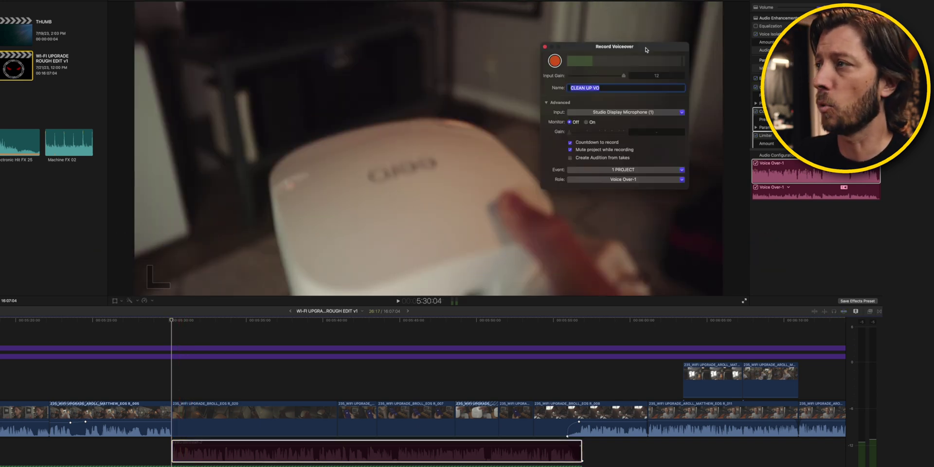
drag(645, 49, 625, 55)
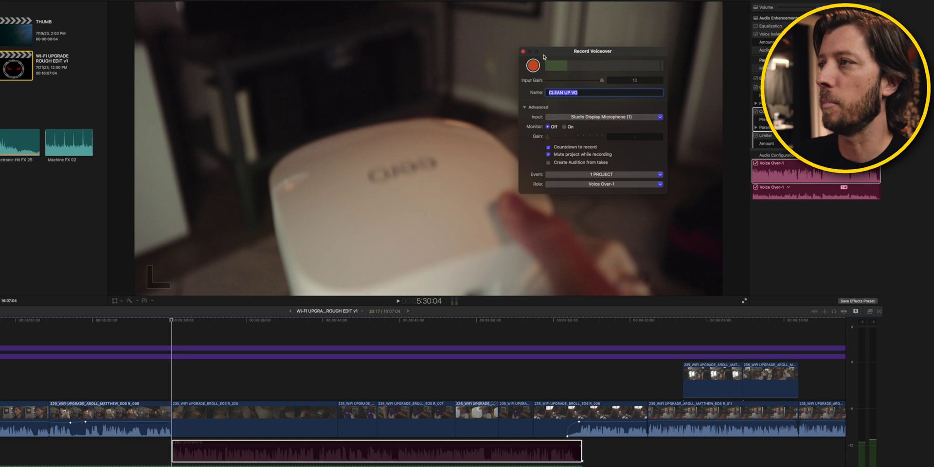
click(522, 51)
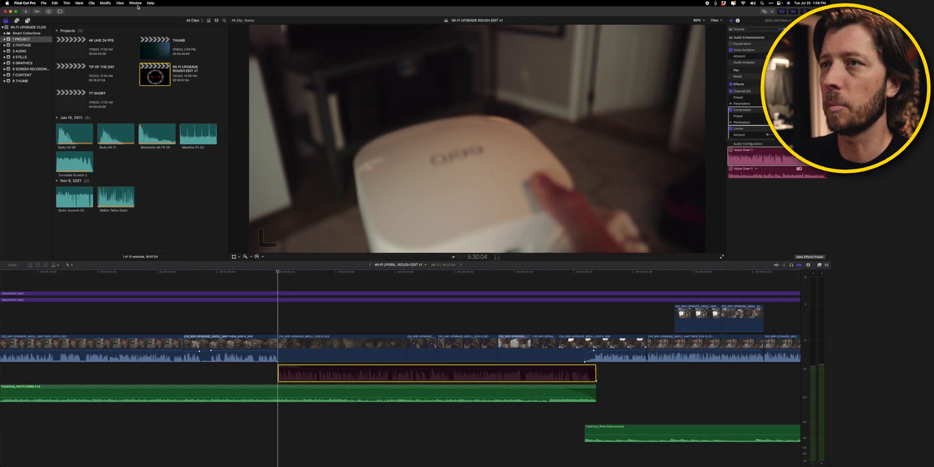
click(135, 3)
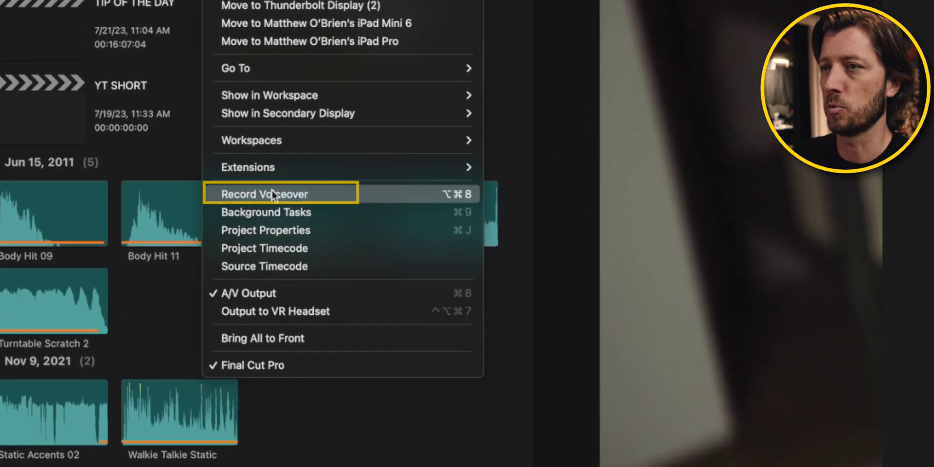
click(271, 193)
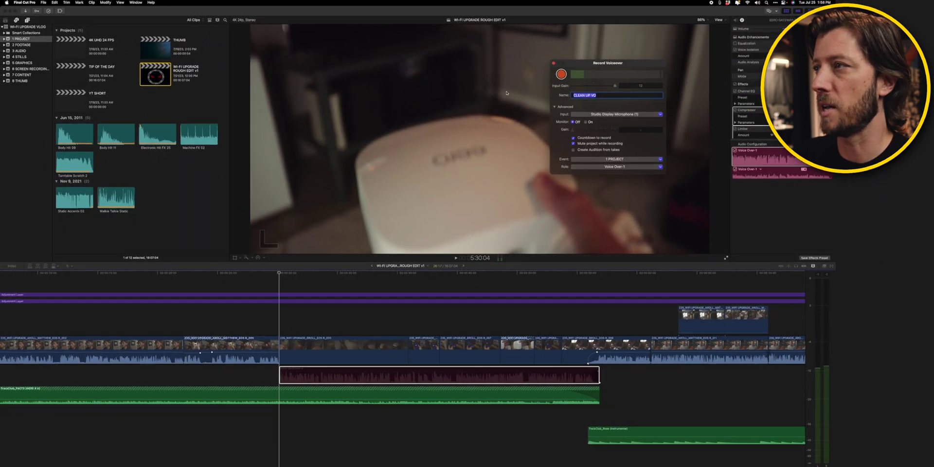
click(550, 64)
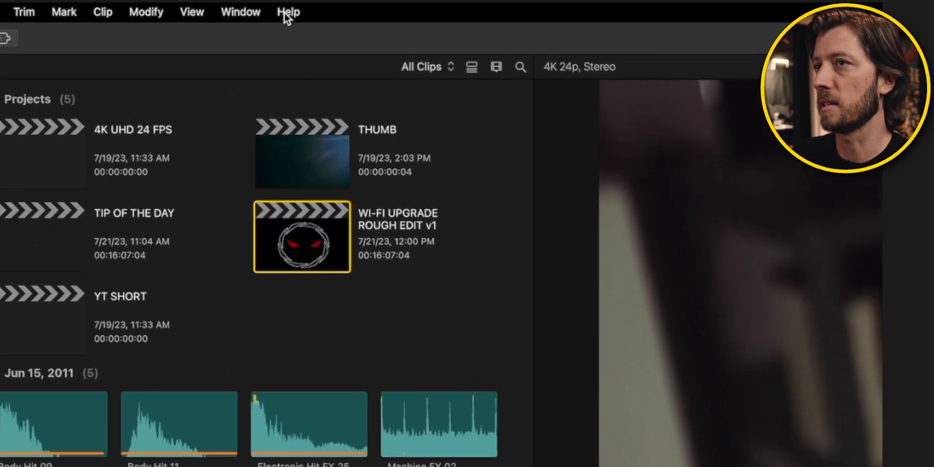
Step: Search the help for "record" to locate the voiceover command, open Record Voiceover and reposition its window over the viewer
click(150, 3)
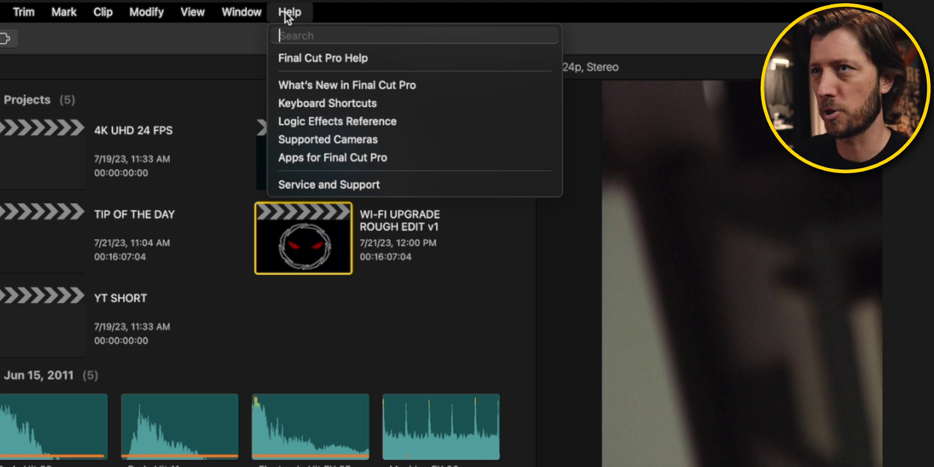
text(record)
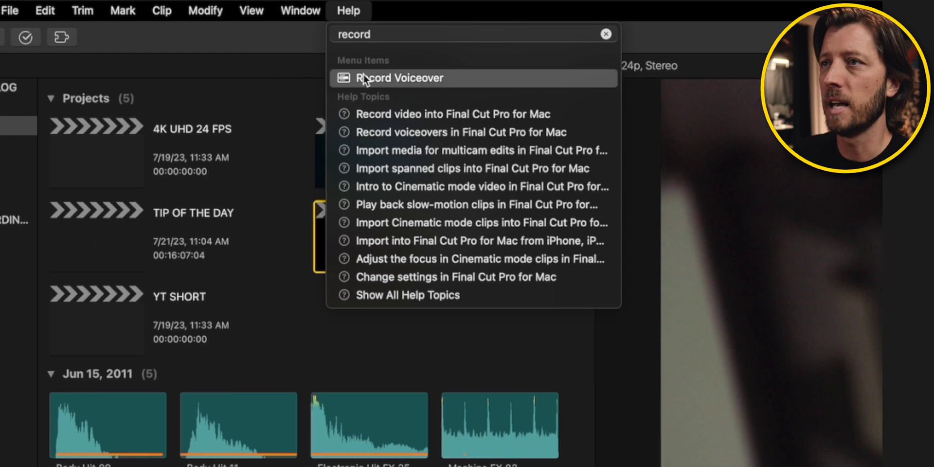
mouse_move(304, 76)
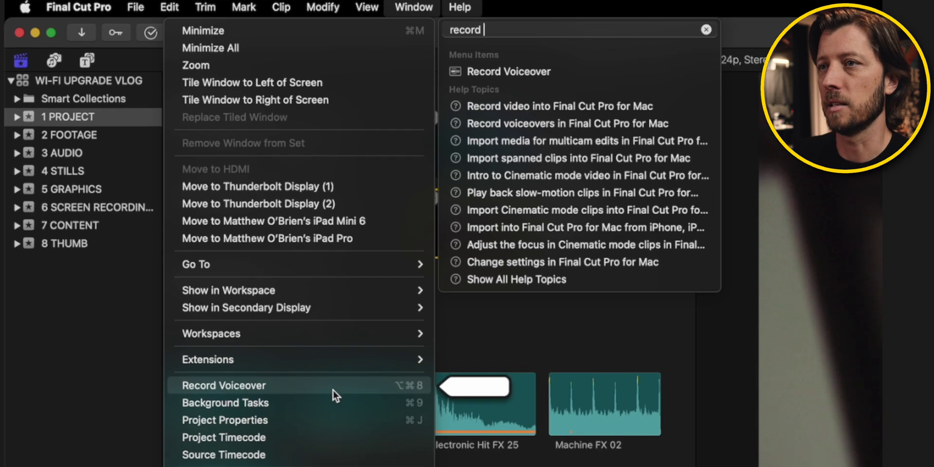
click(336, 403)
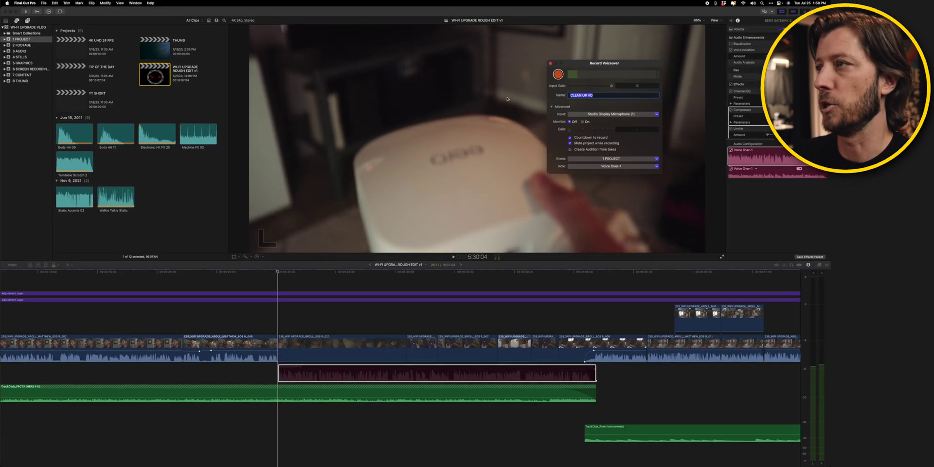
drag(574, 68, 446, 87)
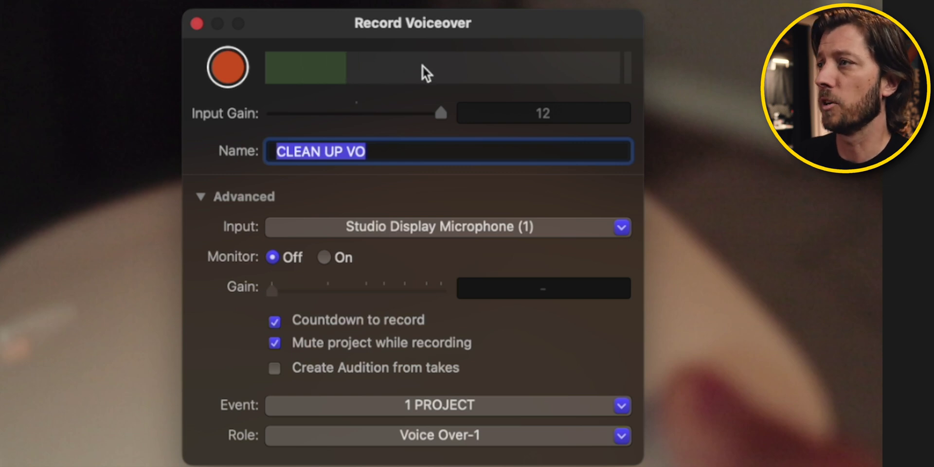
Step: Try a lower input gain, return it to 12, and name the voiceover clip EERO GATEWAY
drag(439, 113, 292, 124)
drag(367, 116, 446, 121)
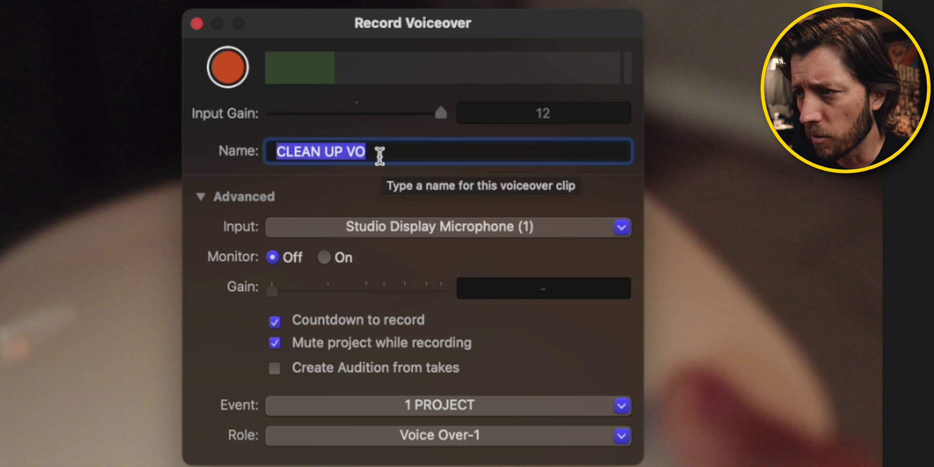
text(EERO GATEWAY)
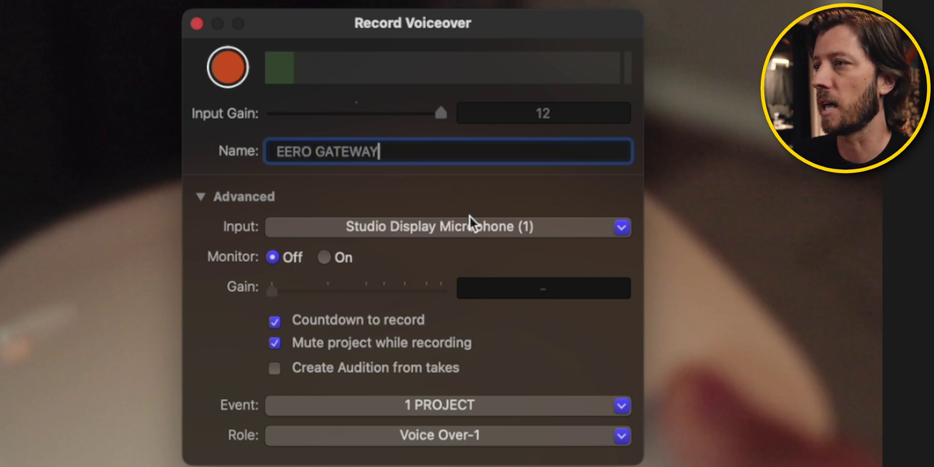
Step: Review the microphones and audio devices offered as voiceover input, including their channels, without changing the selection
click(438, 225)
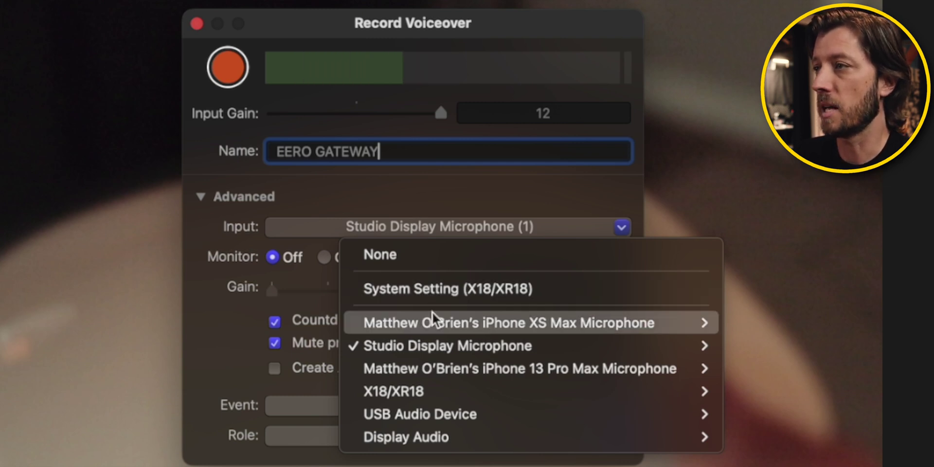
mouse_move(433, 322)
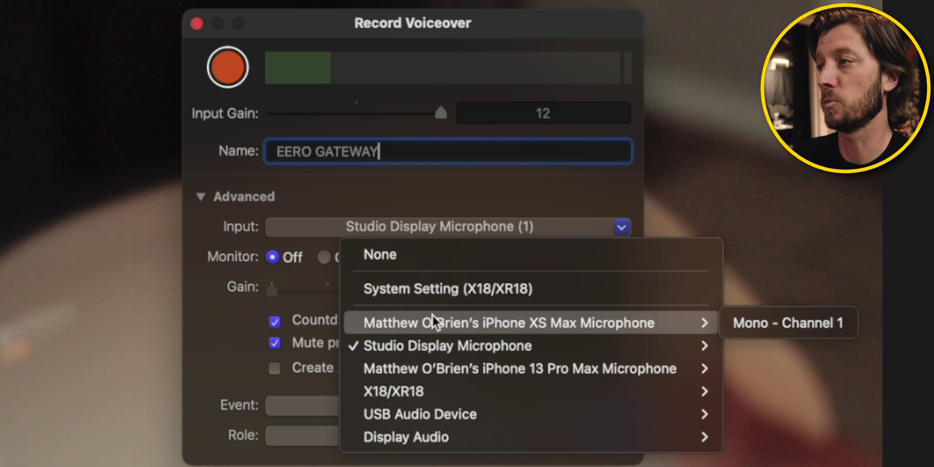
mouse_move(442, 346)
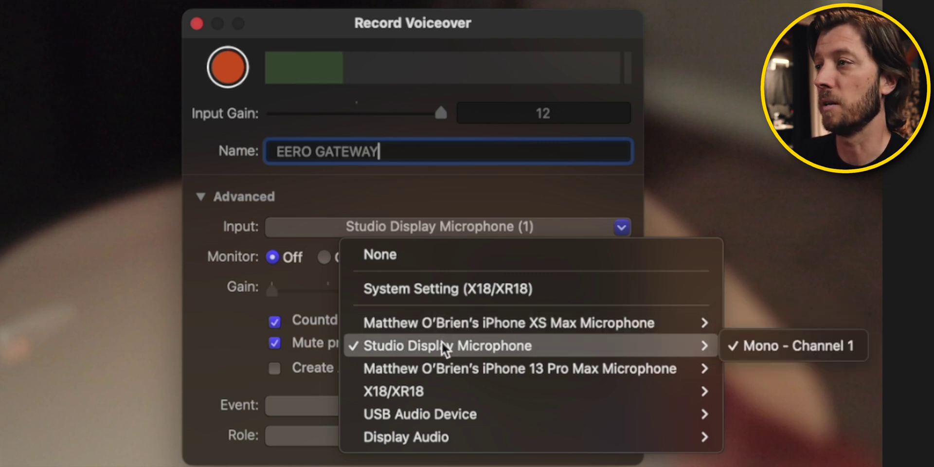
mouse_move(430, 395)
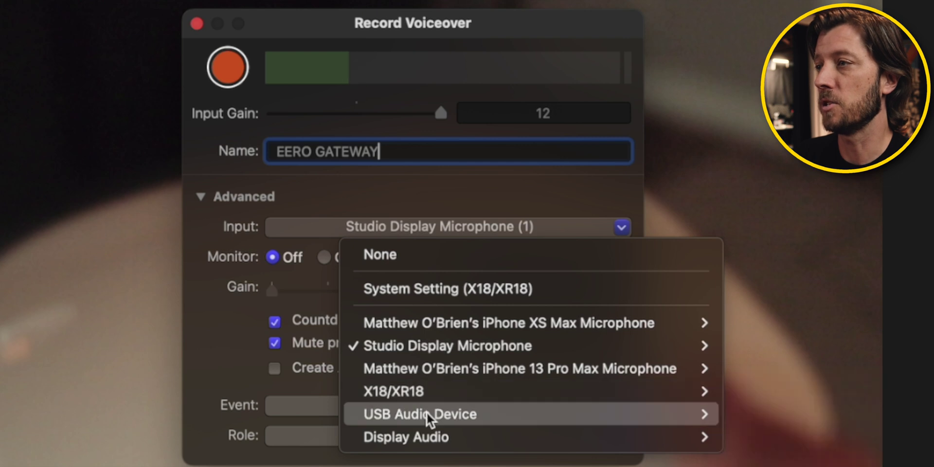
mouse_move(428, 416)
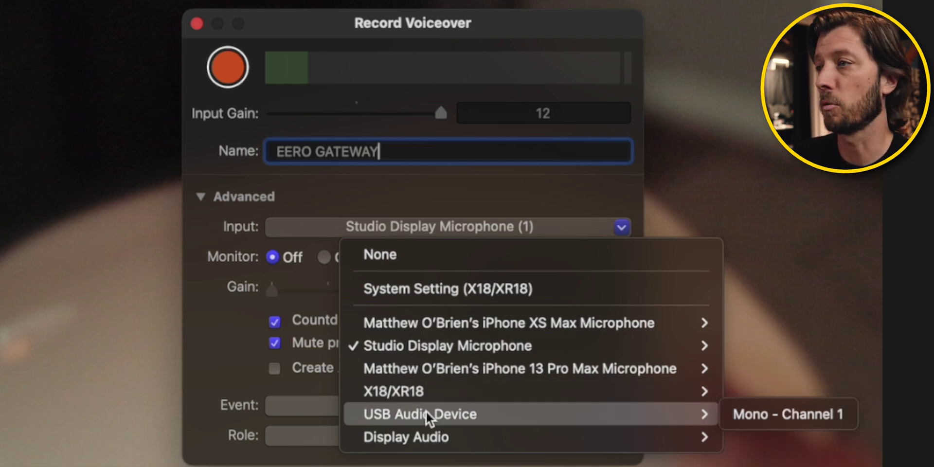
mouse_move(427, 447)
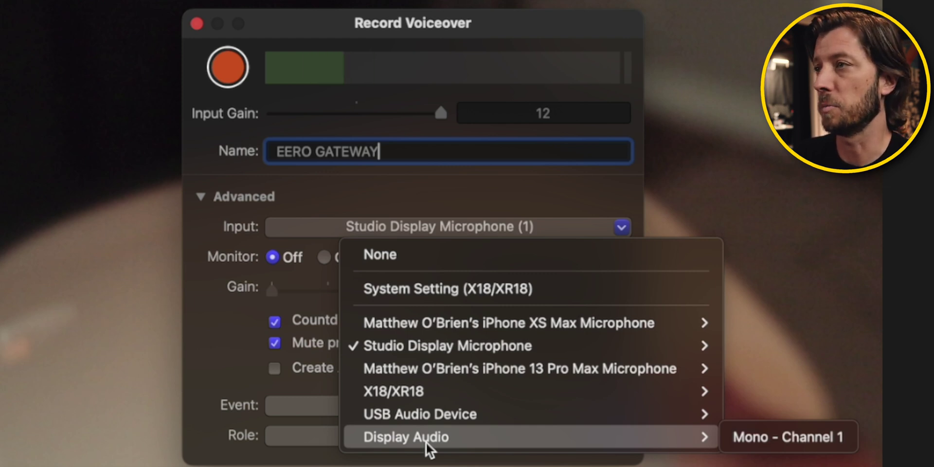
key(Escape)
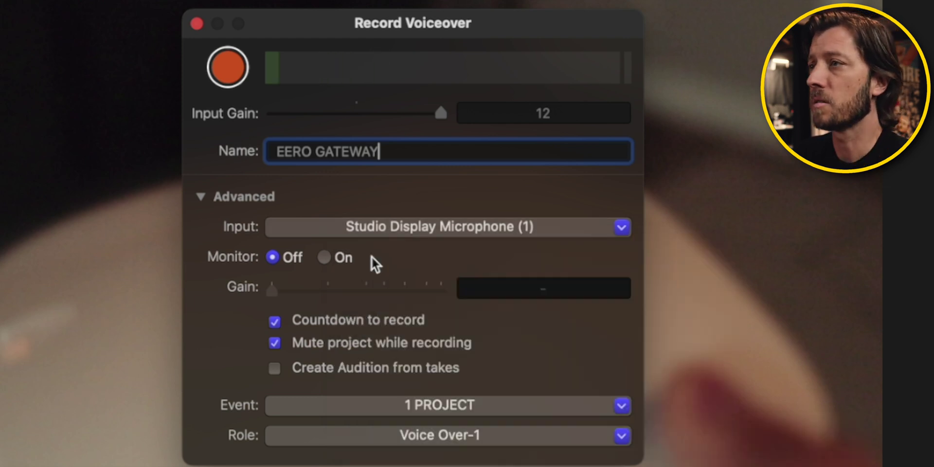
Step: Try input monitoring for the voiceover by switching it on and back off
click(327, 258)
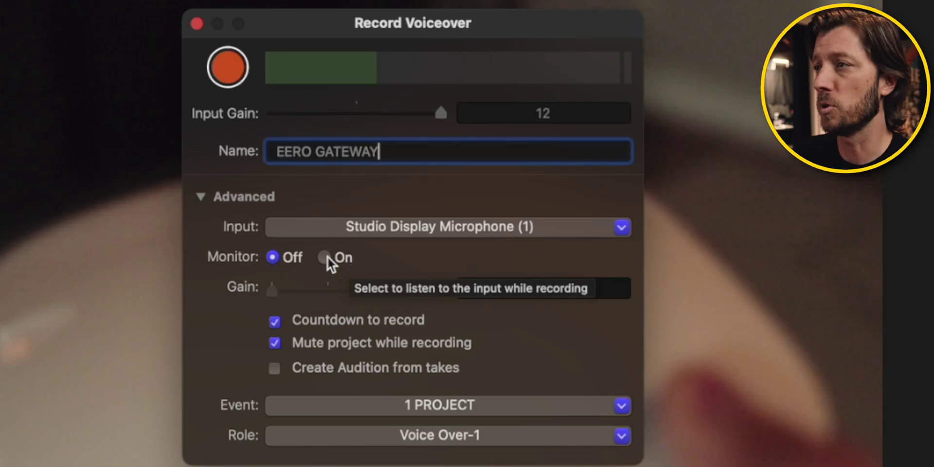
click(323, 256)
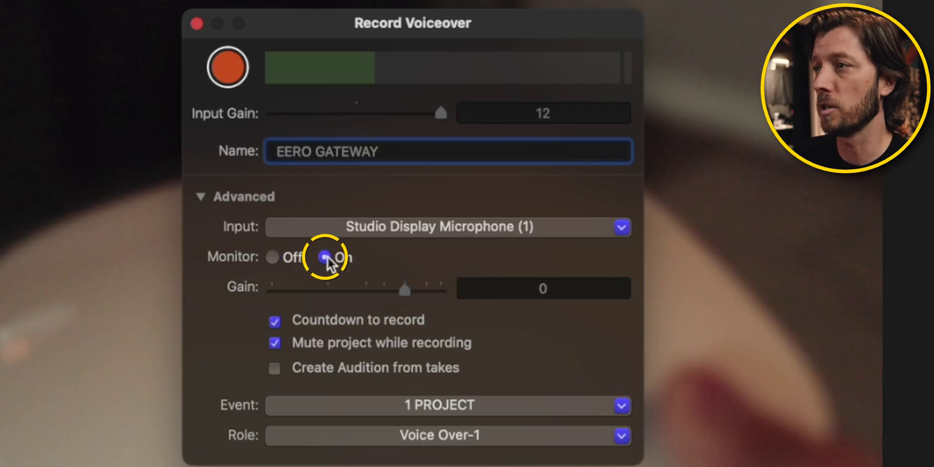
click(287, 258)
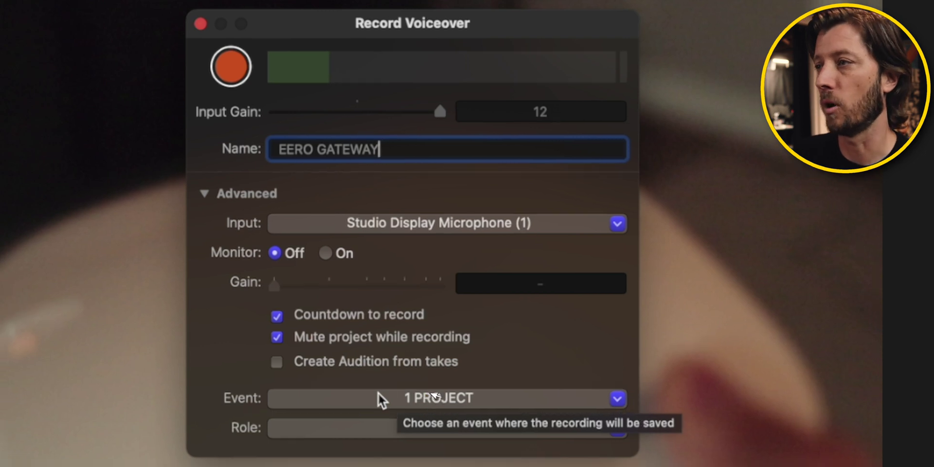
Step: Set the event where the voiceover recording is saved to 3 AUDIO
click(378, 400)
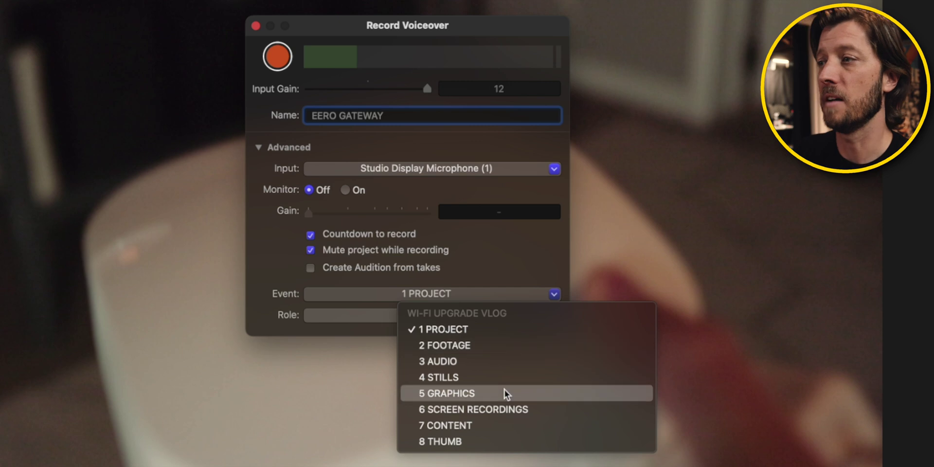
click(496, 358)
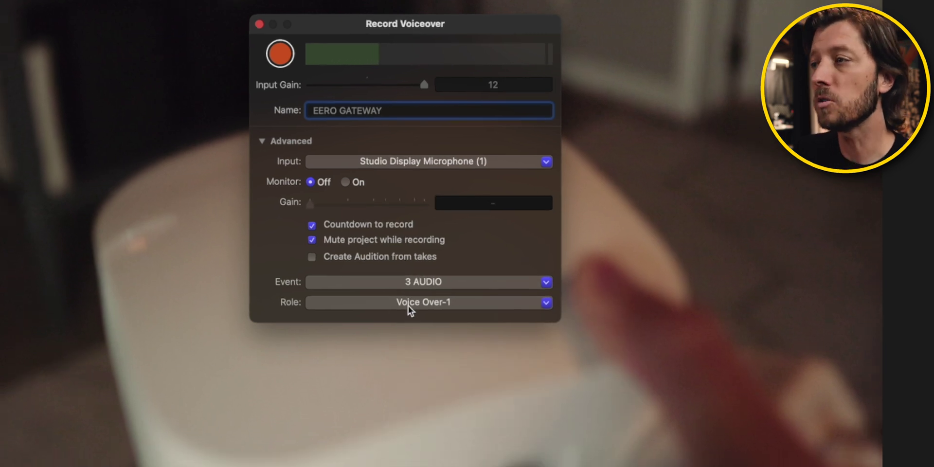
Step: Open the library's role editor from the voiceover settings and try adding an audio role named Voice Over 2
click(410, 318)
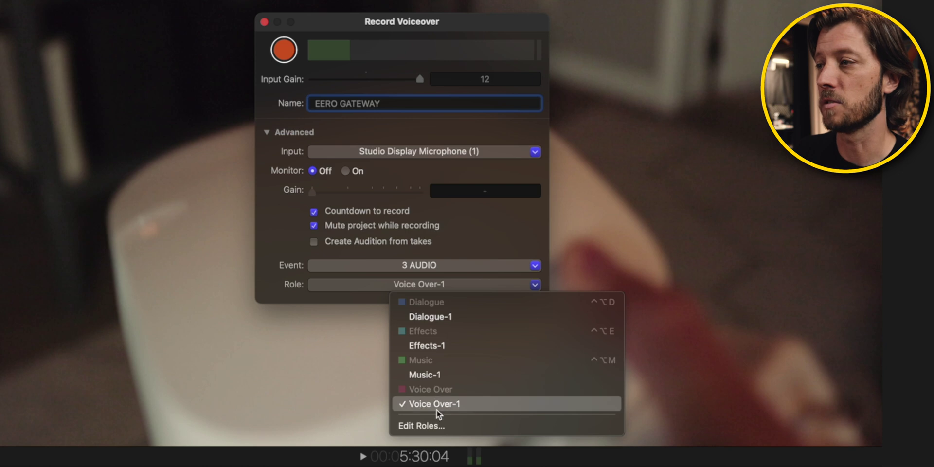
click(436, 427)
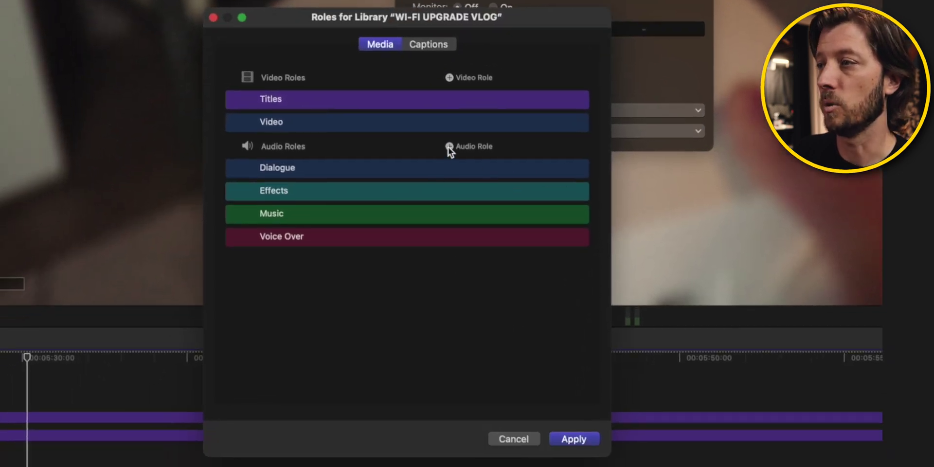
click(448, 147)
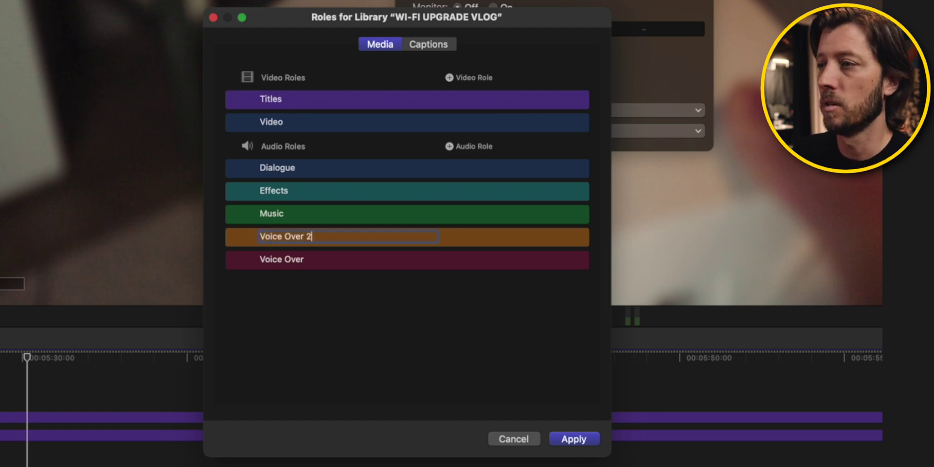
key(Return)
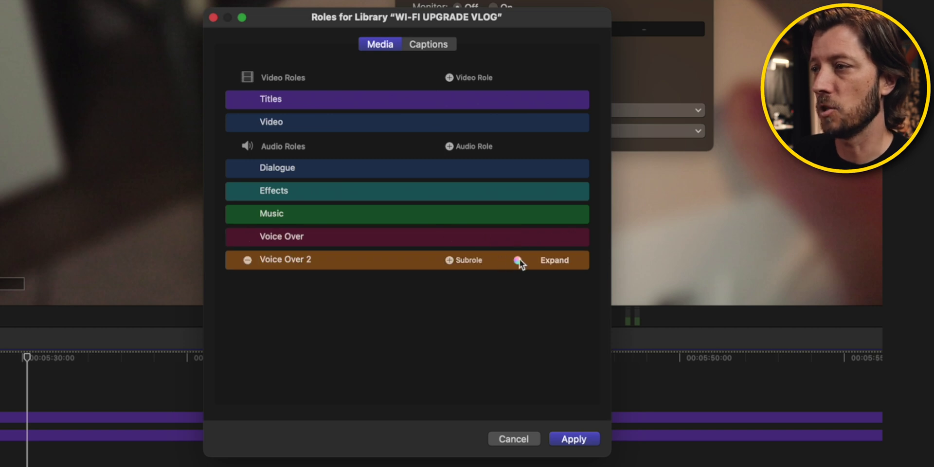
Step: Review the colour choices for the Voice Over 2 role, and remove that role from the library
click(517, 260)
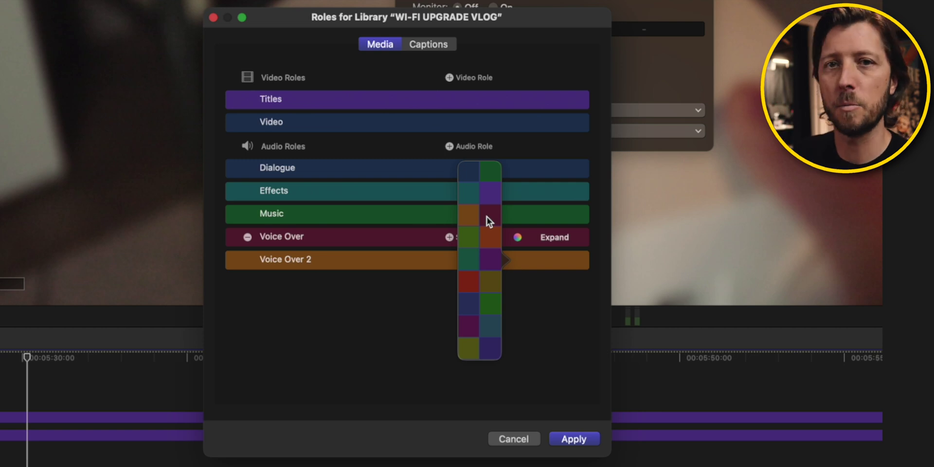
click(527, 322)
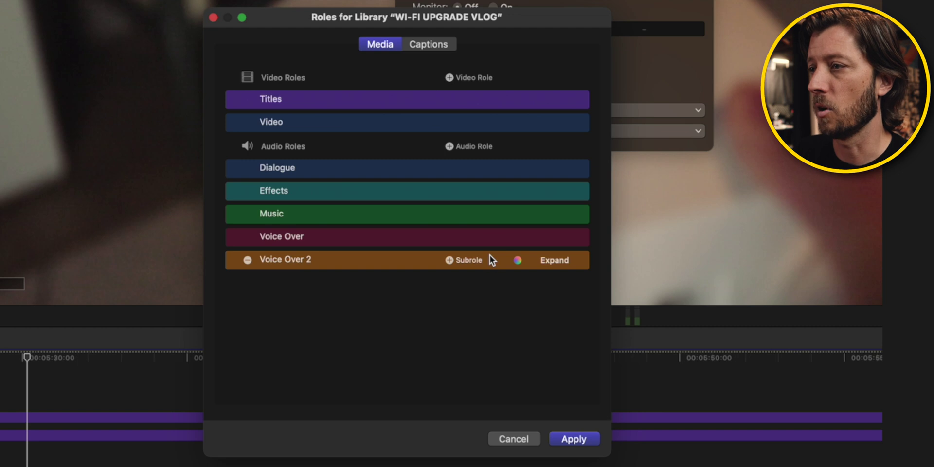
click(247, 260)
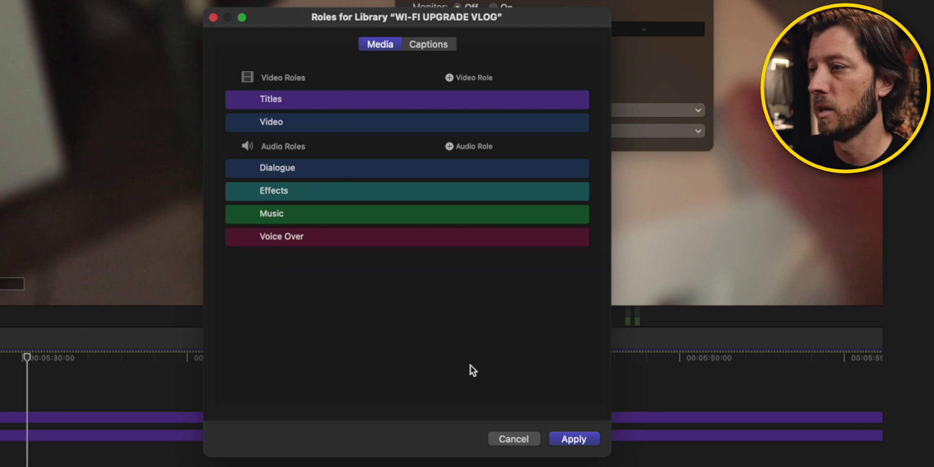
click(566, 438)
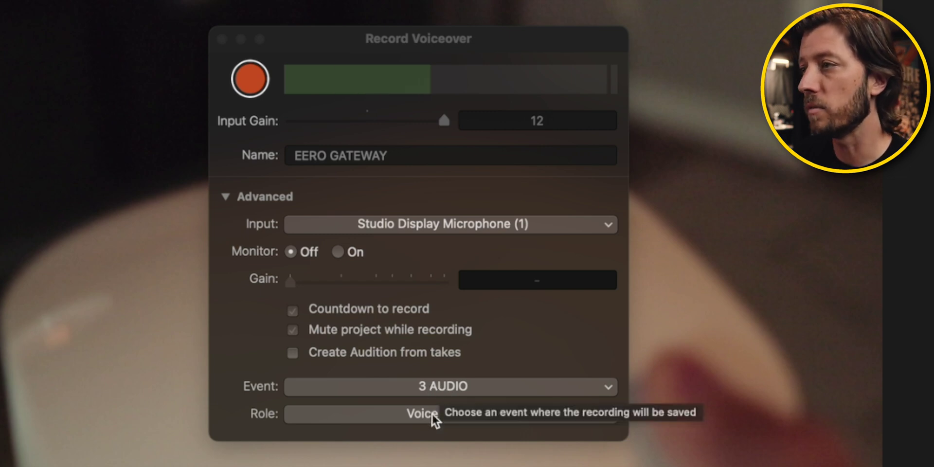
Step: Name the voiceover EERO GATEWAY DEMO and place the playhead at the start of the existing disabled voiceover clip, 5:30:04
click(410, 155)
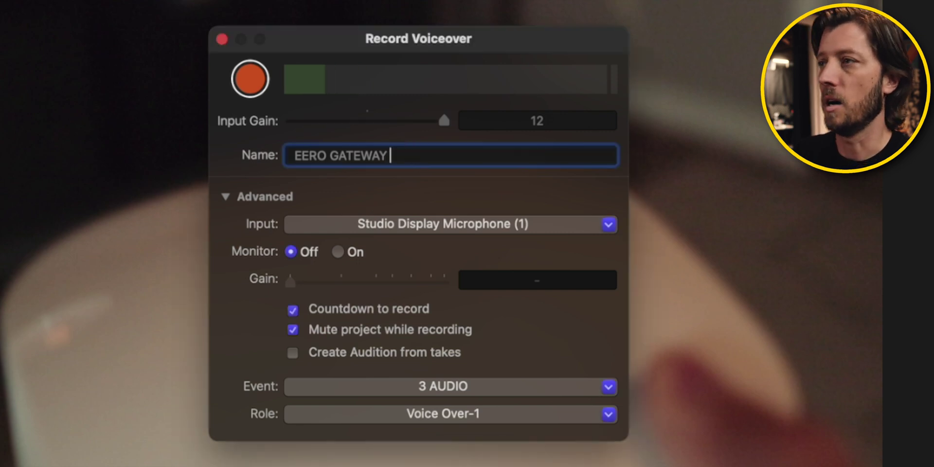
text(DEMO)
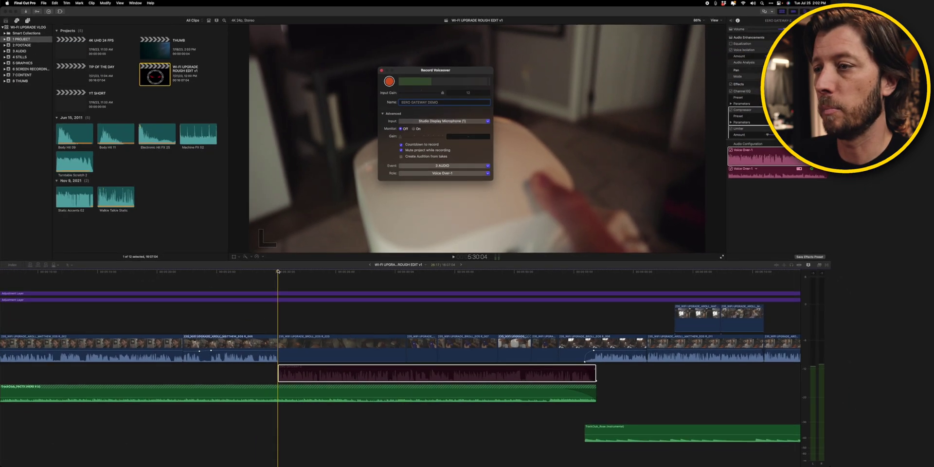
click(292, 269)
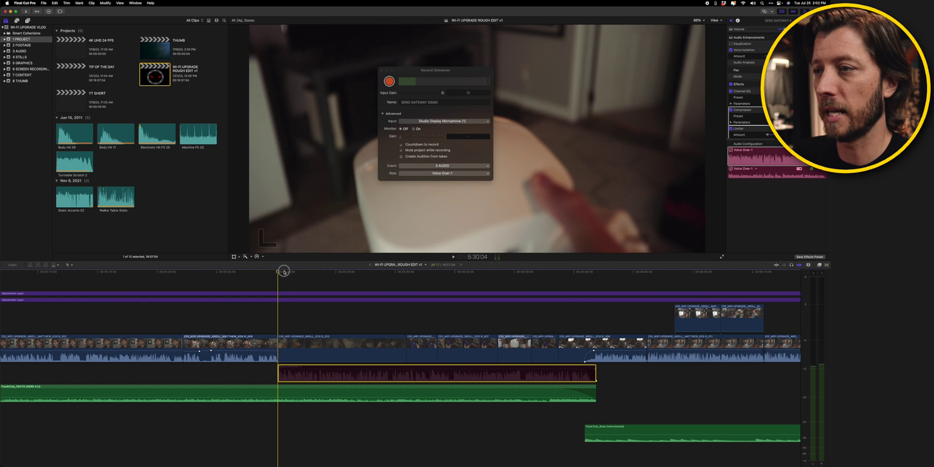
click(278, 271)
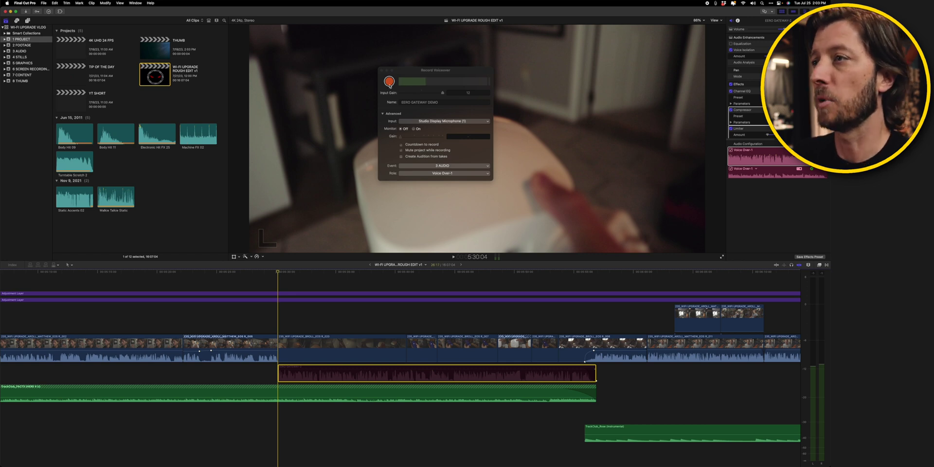
Step: Record the EERO GATEWAY DEMO voiceover for about 13 seconds, repositioning the Record Voiceover window to see the footage
click(389, 81)
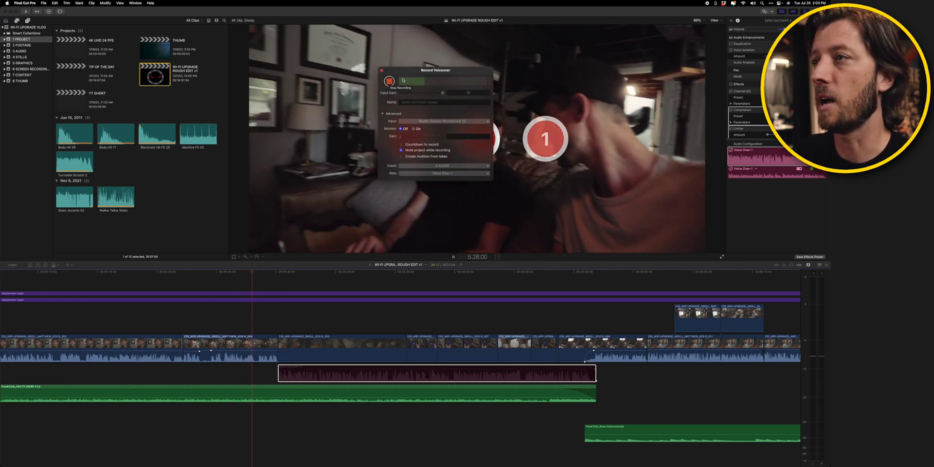
drag(408, 70, 614, 48)
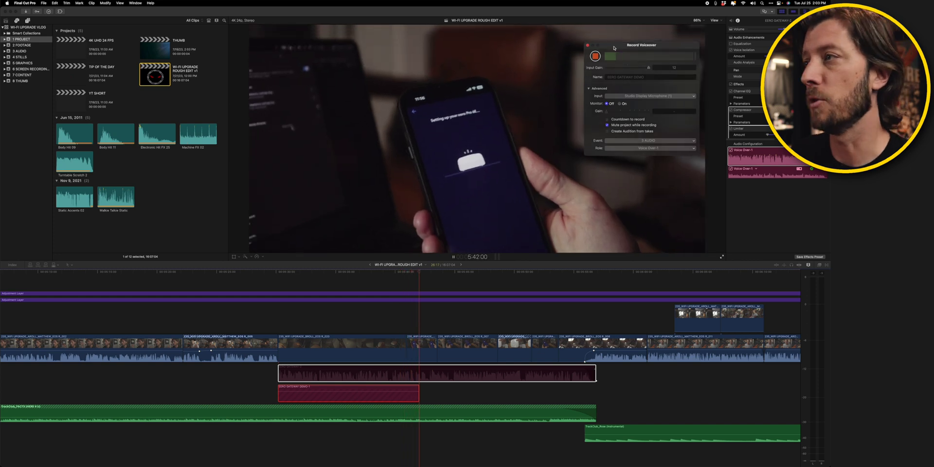
click(594, 57)
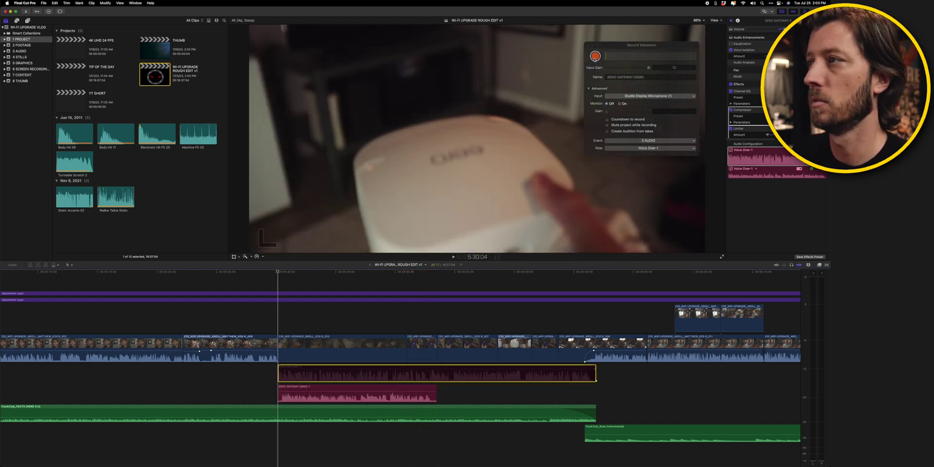
drag(611, 46, 492, 56)
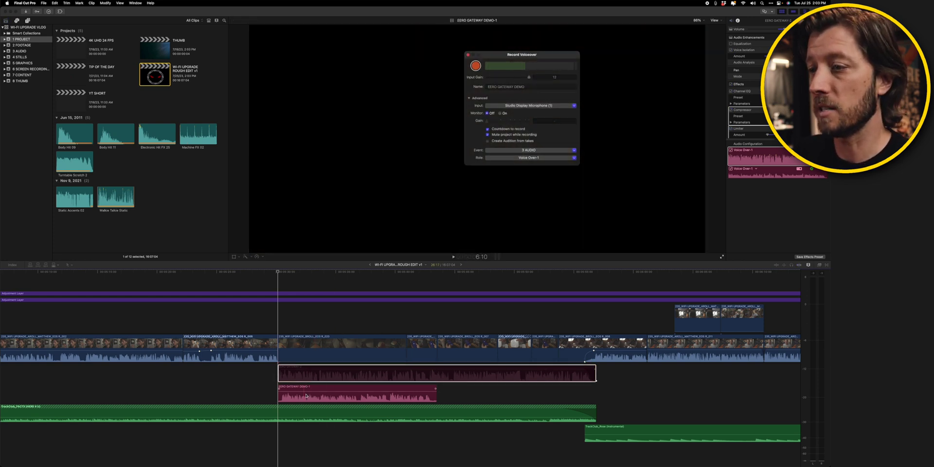
Step: Play back the new EERO GATEWAY DEMO voiceover from its start and raise its clip volume
click(303, 370)
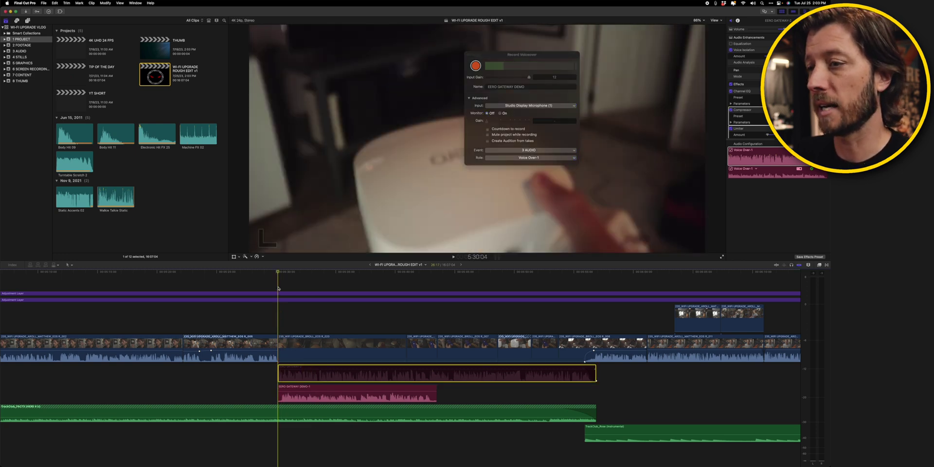
key(space)
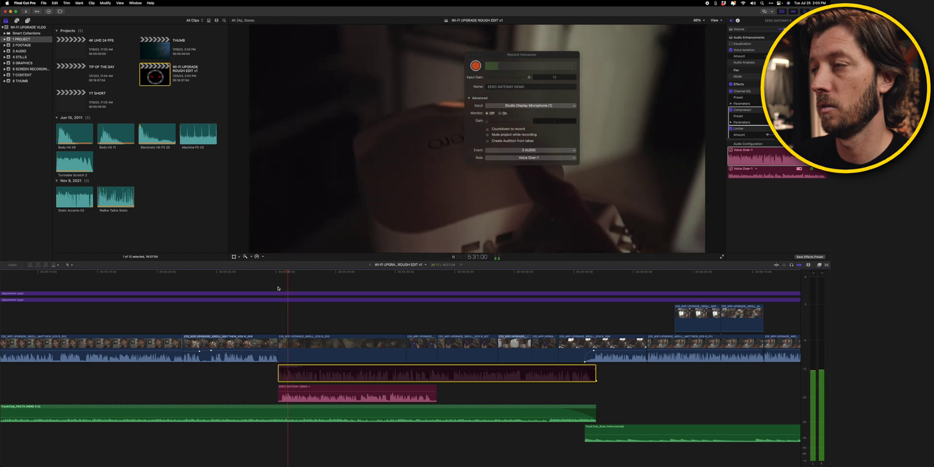
drag(486, 54, 588, 53)
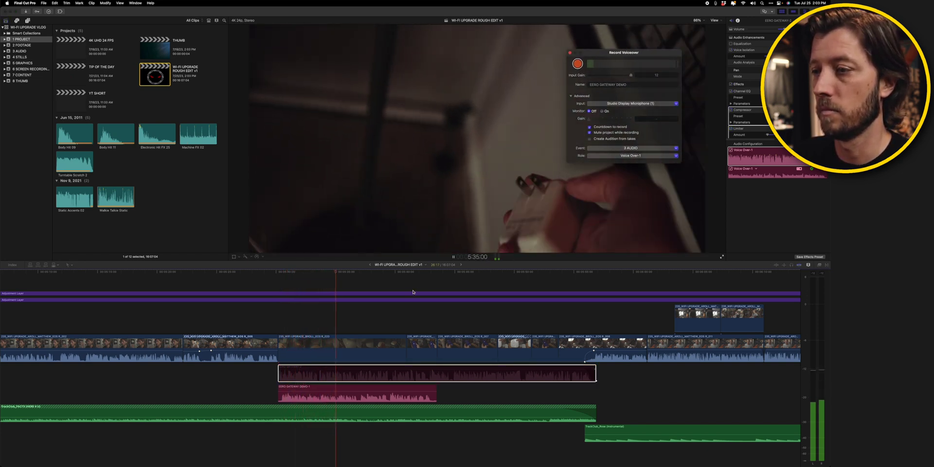
key(space)
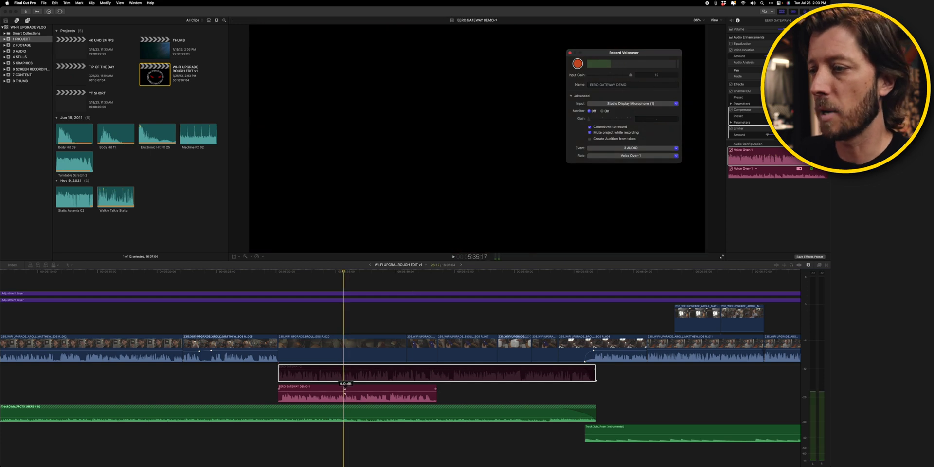
click(346, 389)
click(346, 389)
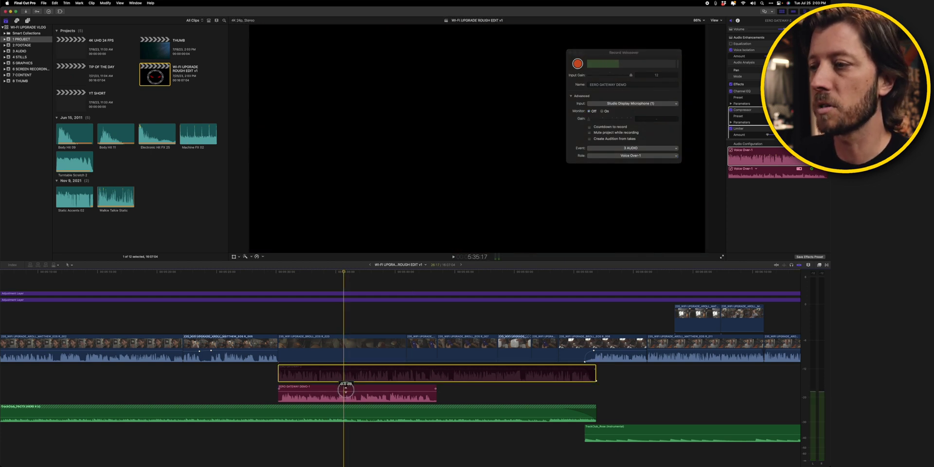
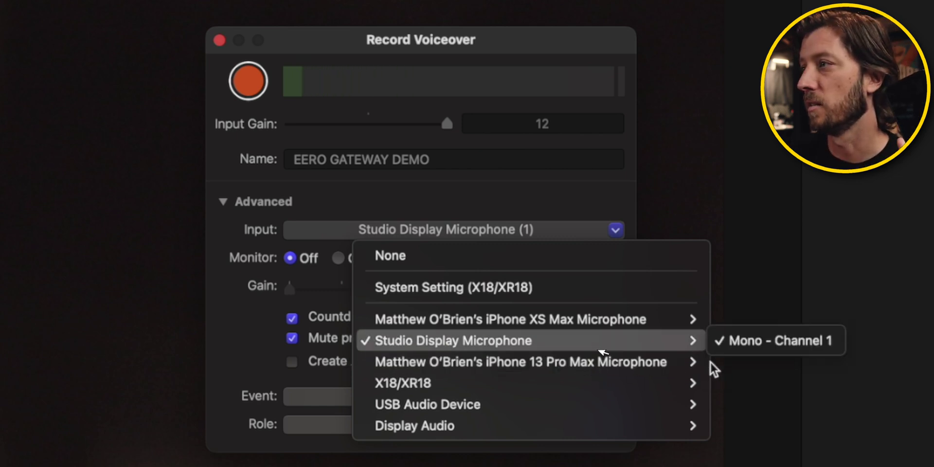
Step: Record a voiceover named EERO GATEWAY iphone for about 12.5 seconds from 5:30:04, using the iPhone 13 Pro Max microphone as input
click(727, 362)
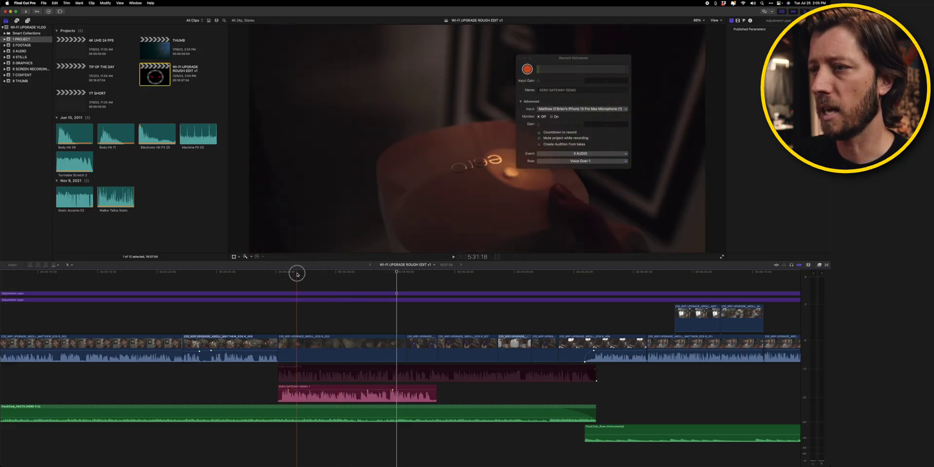
click(278, 275)
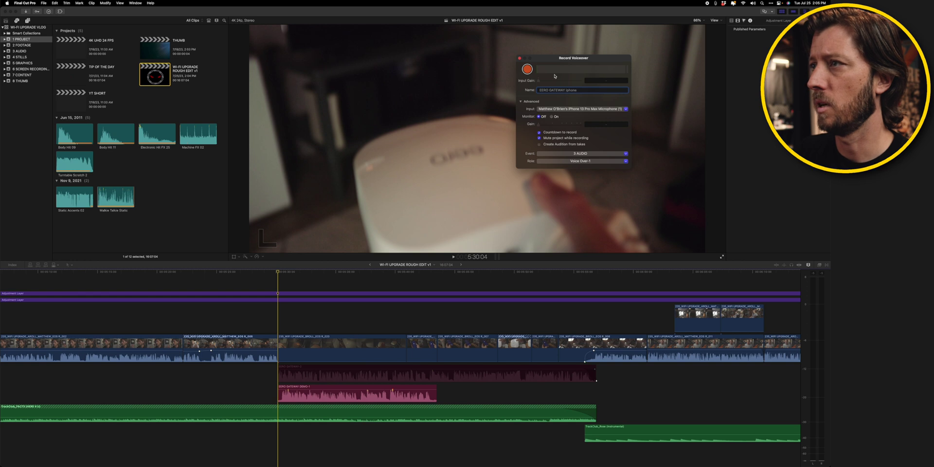
click(527, 70)
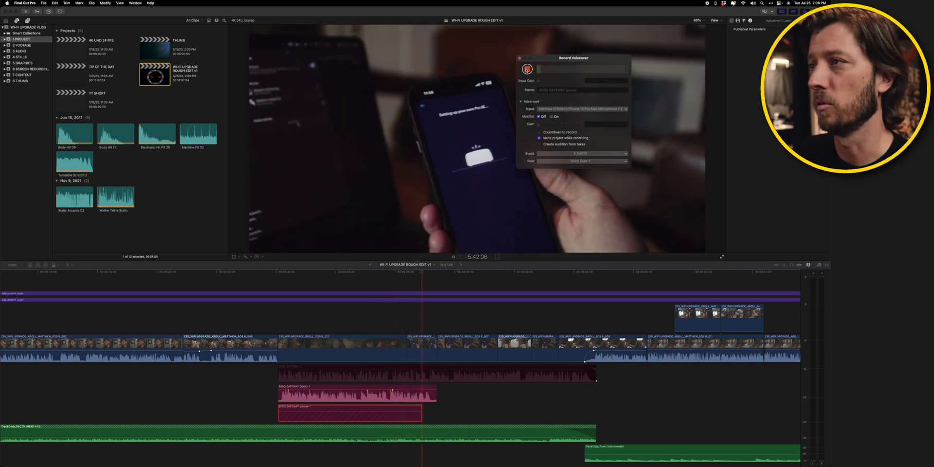
click(526, 69)
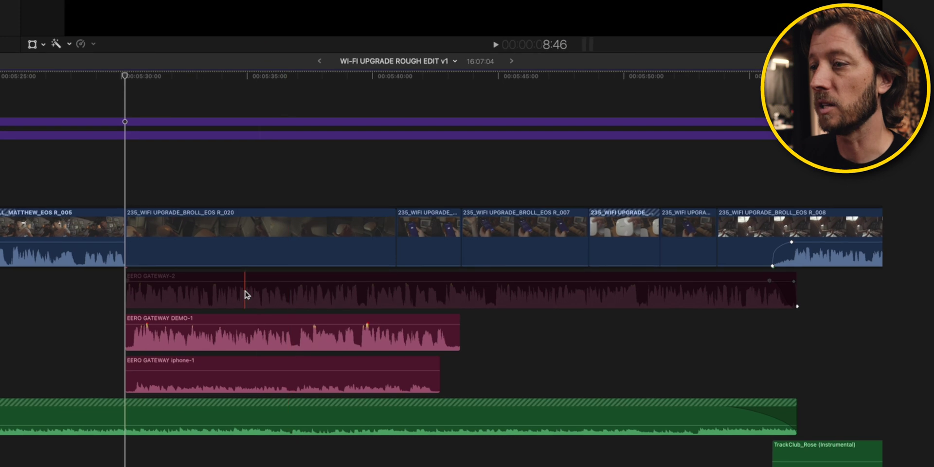
Step: Disable the EERO GATEWAY DEMO clip and raise the EERO GATEWAY iphone clip's volume, checking it in playback
click(239, 336)
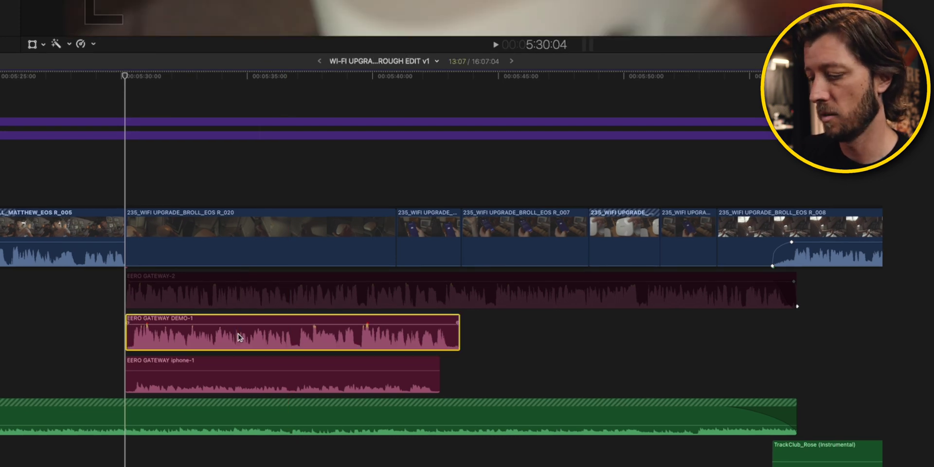
key(v)
drag(181, 370, 162, 335)
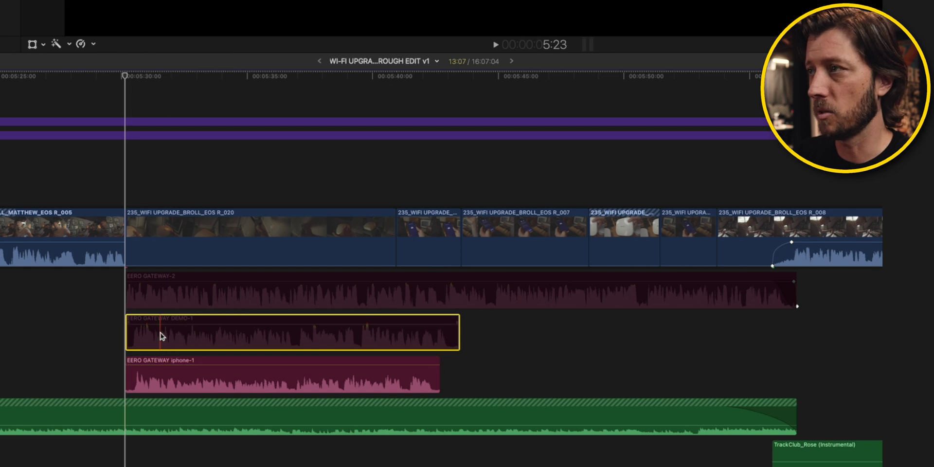
key(space)
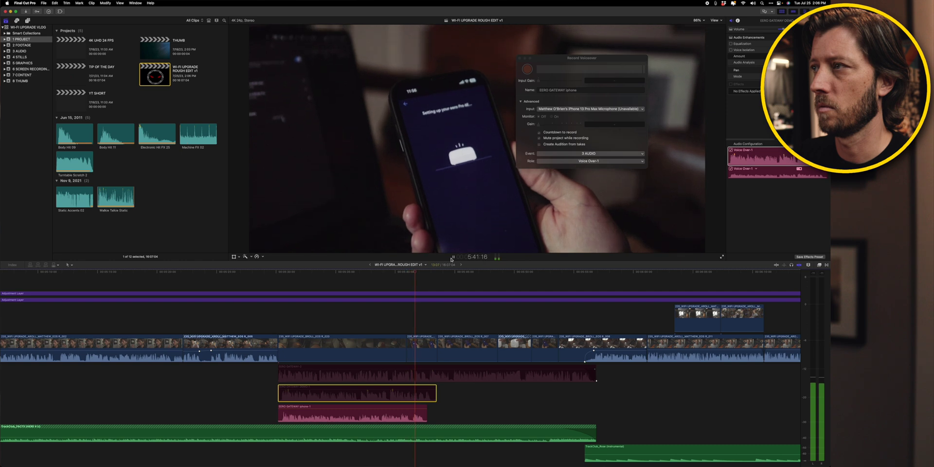
click(452, 258)
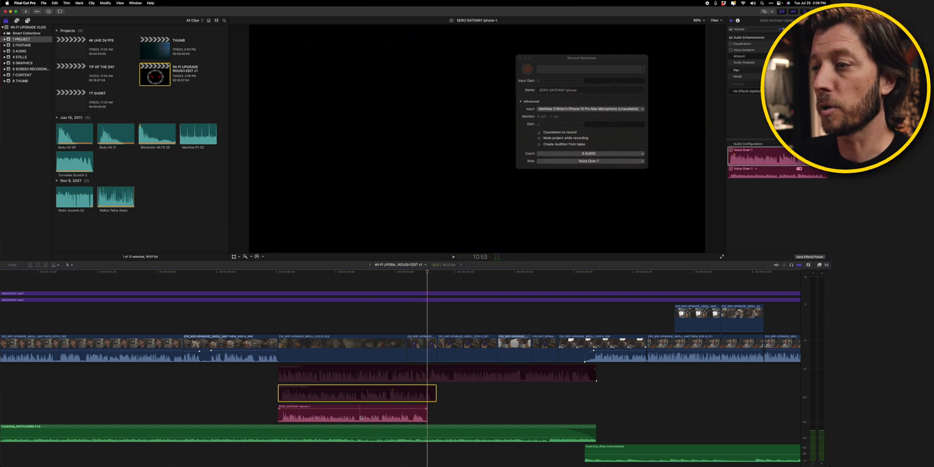
Step: Turn the EERO GATEWAY iphone clip into a compound clip named IPHONE VO in event 1 PROJECT and raise its volume to 12 dB
click(360, 417)
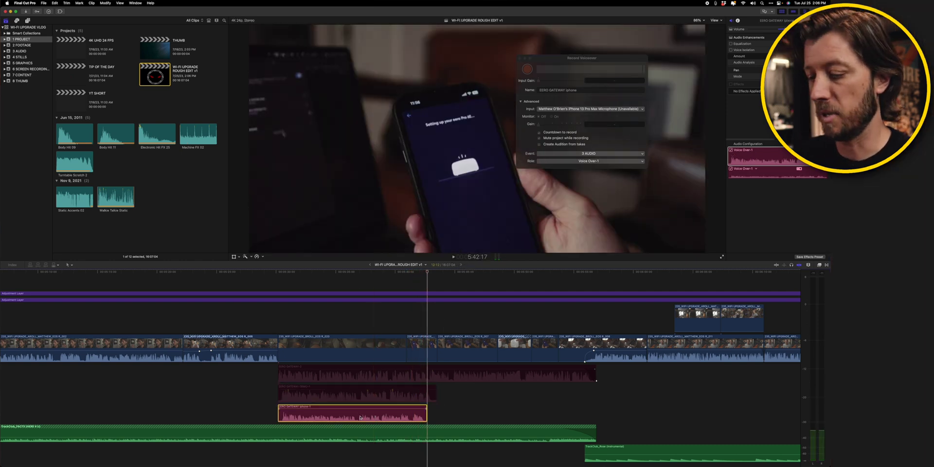
key(alt+g)
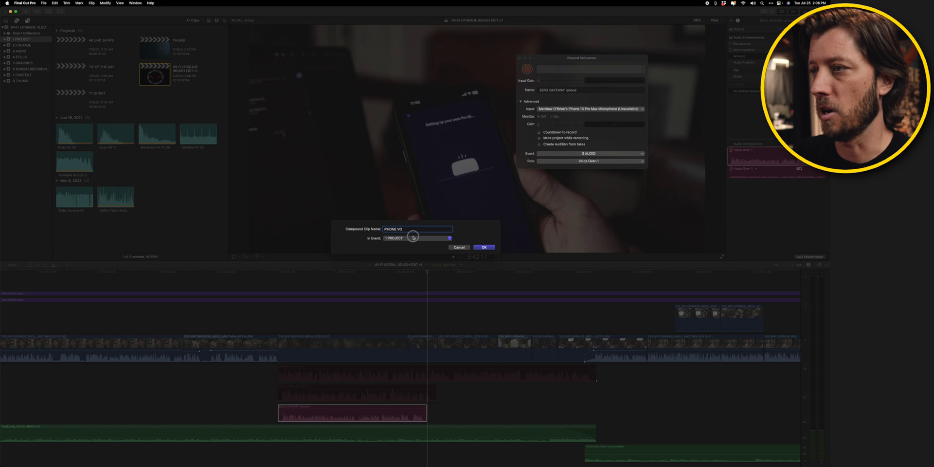
click(482, 247)
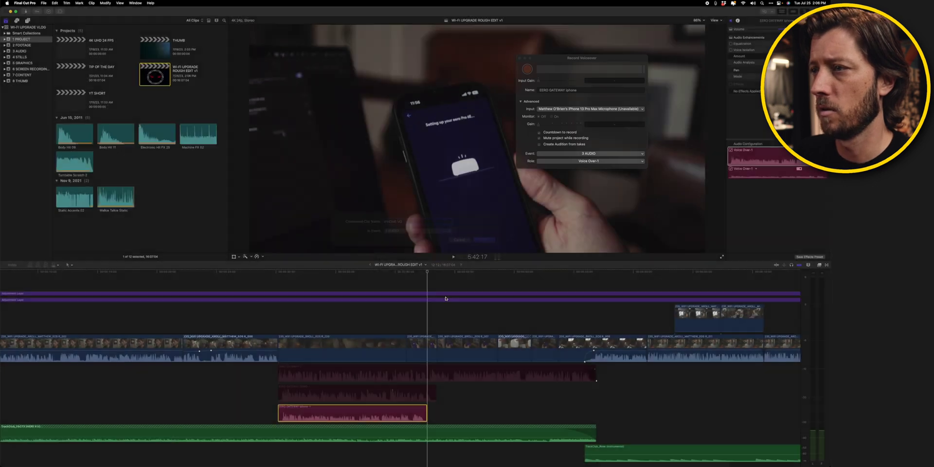
drag(313, 410, 313, 406)
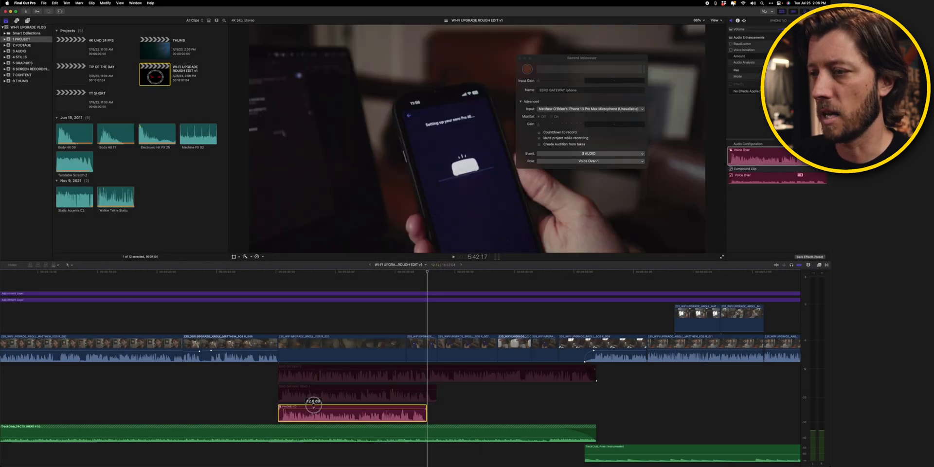
key(space)
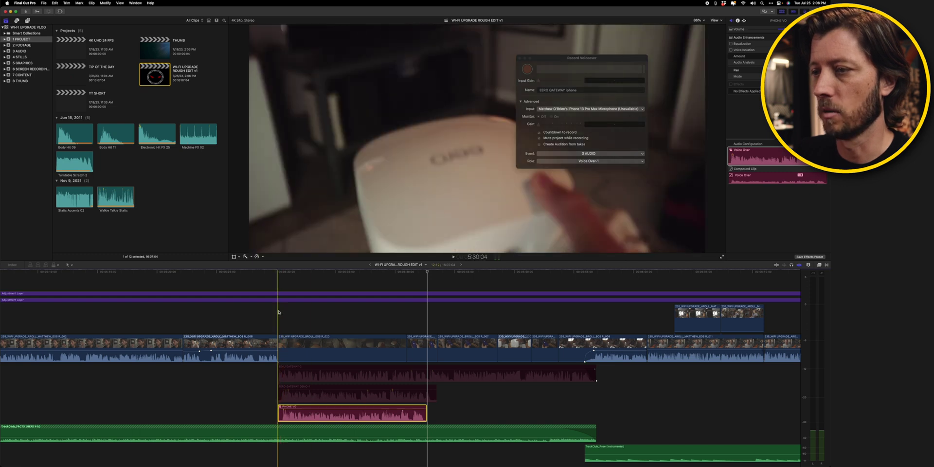